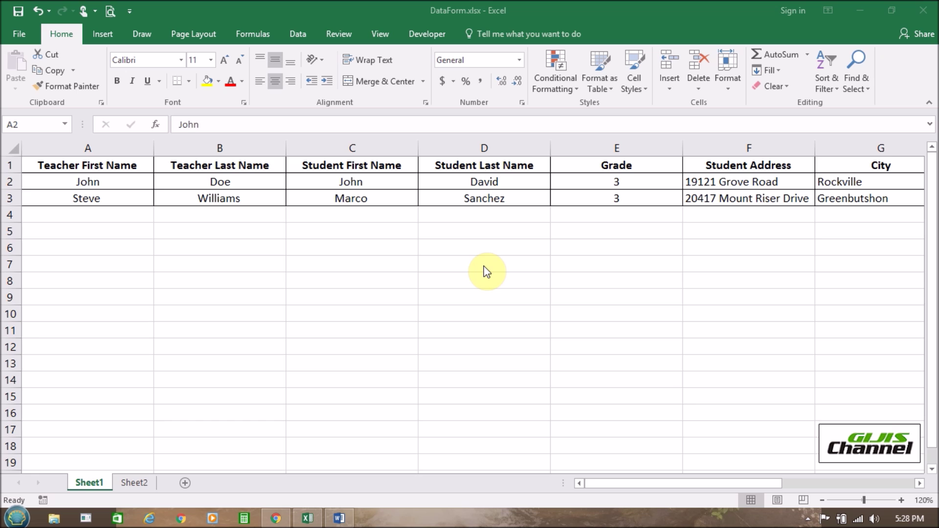
- Scroll across the student data to review all columns out to Phone Number, then return to column A
{"action": "left_click", "coordinate": [668, 488]}
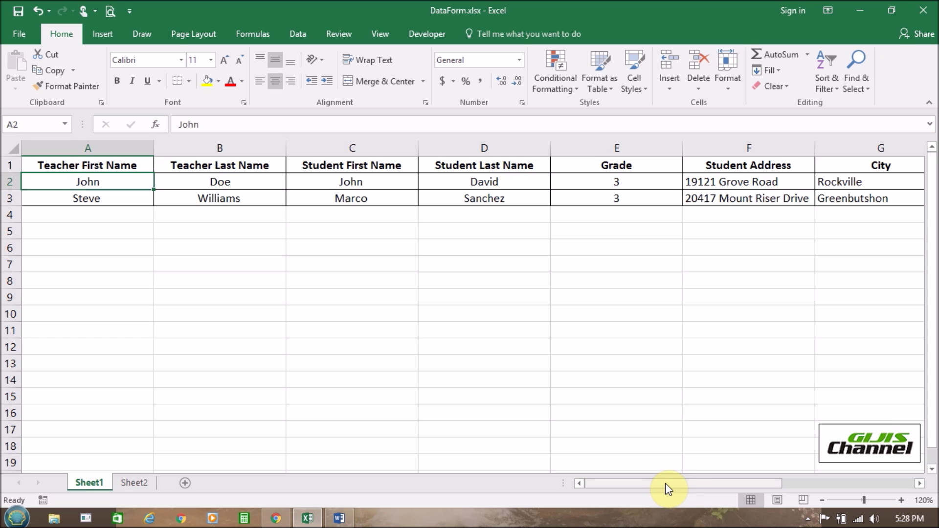
{"action": "left_click", "coordinate": [919, 484]}
{"action": "left_click", "coordinate": [919, 484]}
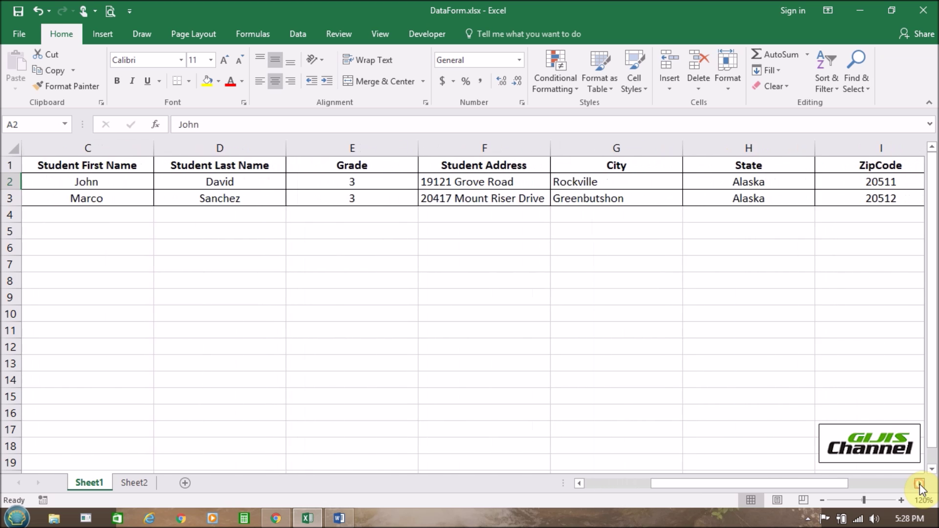
{"action": "left_click", "coordinate": [919, 484]}
{"action": "left_click", "coordinate": [920, 484]}
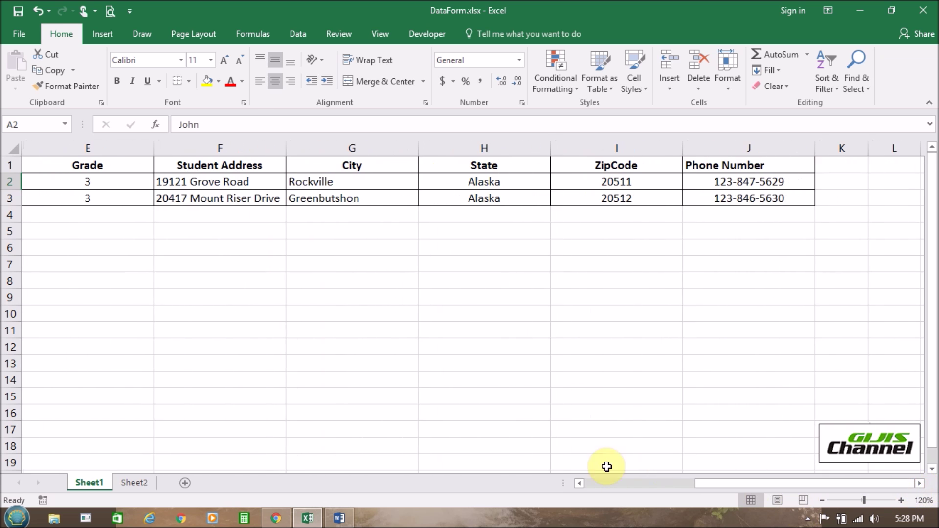
{"action": "left_click", "coordinate": [578, 484]}
{"action": "left_click", "coordinate": [578, 484]}
{"action": "left_click", "coordinate": [578, 484]}
{"action": "left_click", "coordinate": [578, 484]}
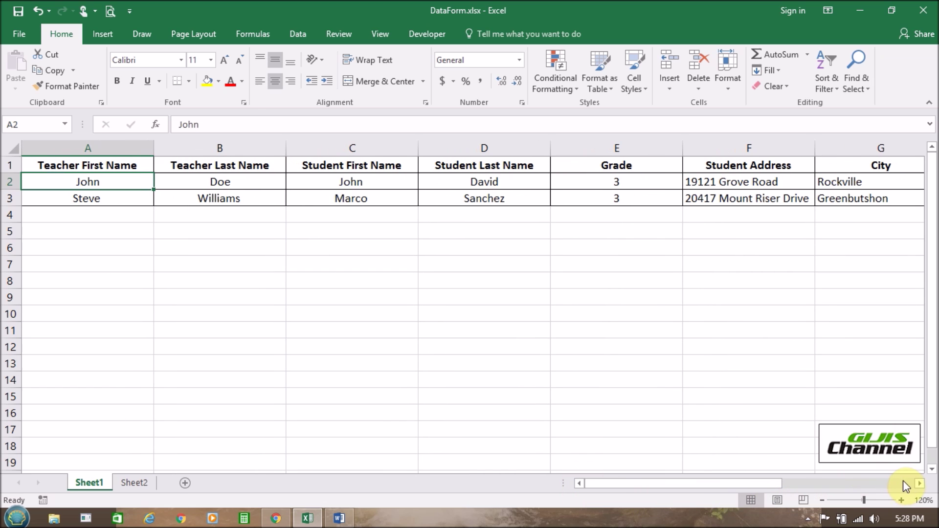
{"action": "left_click", "coordinate": [917, 482]}
{"action": "left_click", "coordinate": [917, 482]}
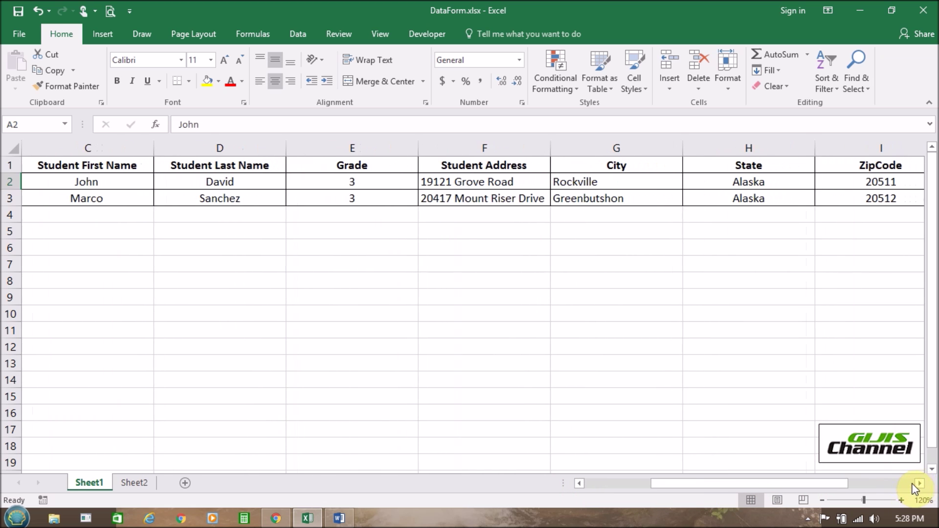
{"action": "left_click", "coordinate": [619, 483]}
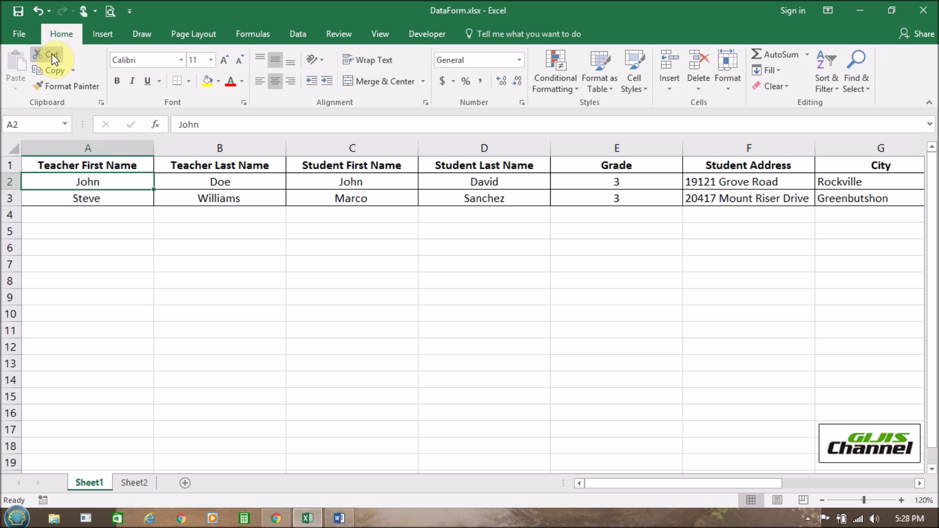
- Convert the range A1:J3 into a table with headers, creating Table3
{"action": "left_click", "coordinate": [126, 184]}
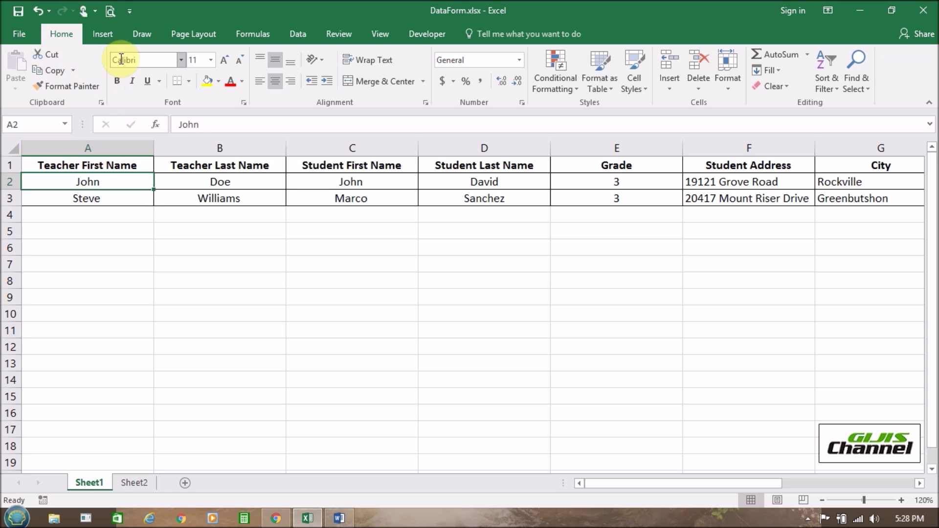
{"action": "left_click", "coordinate": [104, 36]}
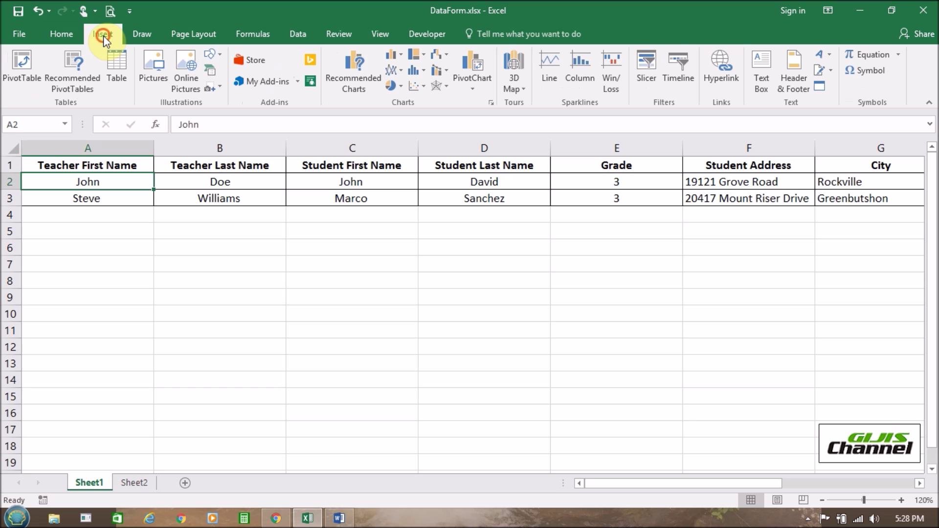
{"action": "left_click", "coordinate": [119, 66]}
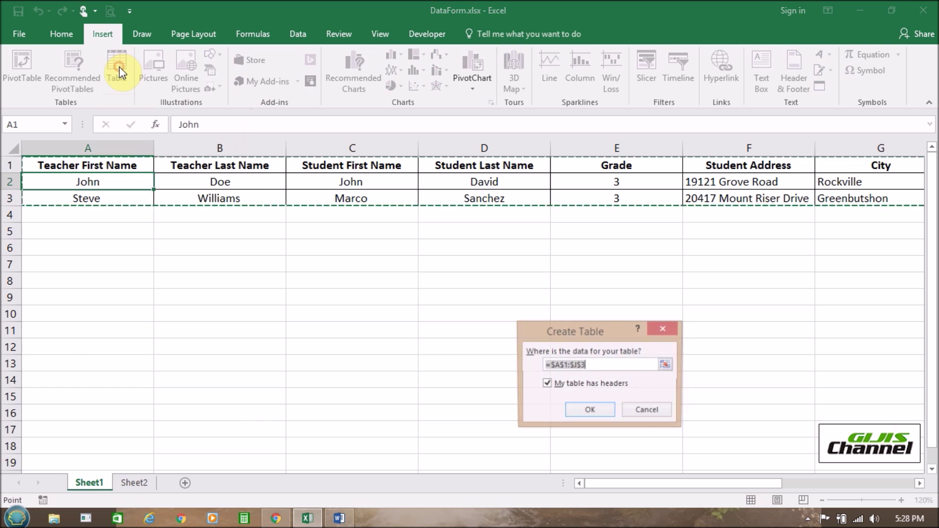
{"action": "left_click_drag", "start_coordinate": [599, 324], "coordinate": [581, 298]}
{"action": "left_click", "coordinate": [564, 343]}
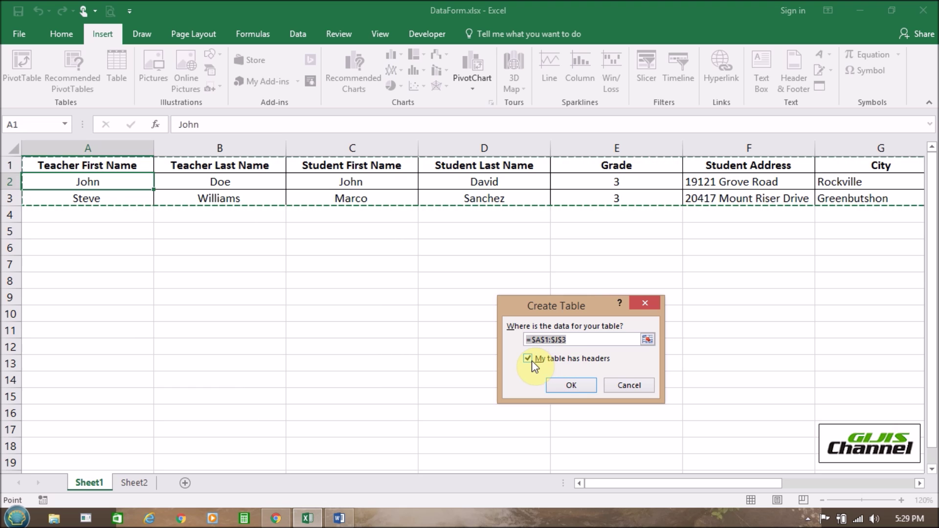
{"action": "left_click", "coordinate": [572, 386]}
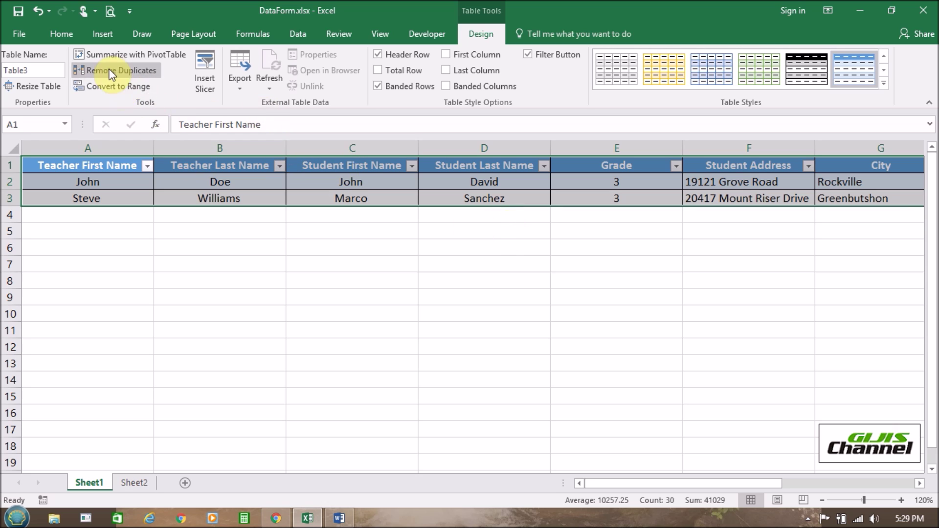
- Open Excel Options at the Customize Ribbon page
{"action": "left_click", "coordinate": [23, 38]}
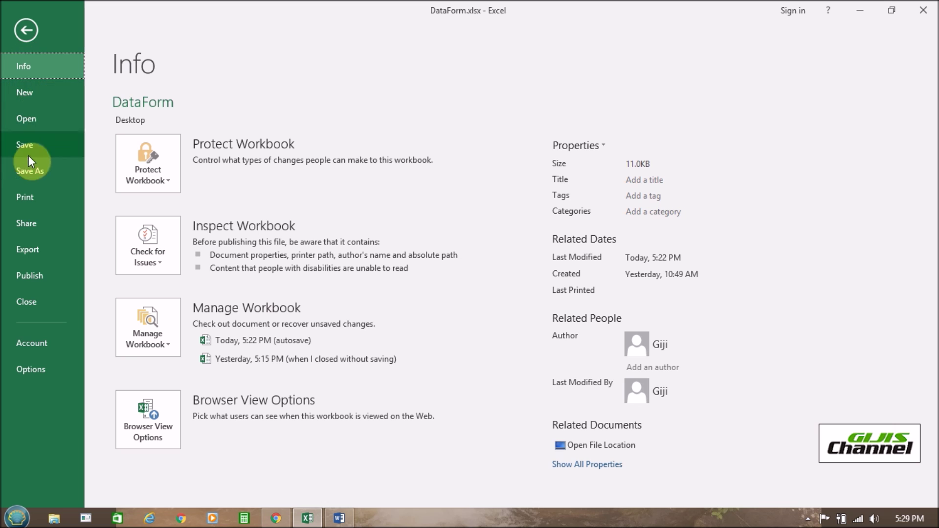
{"action": "left_click", "coordinate": [40, 371]}
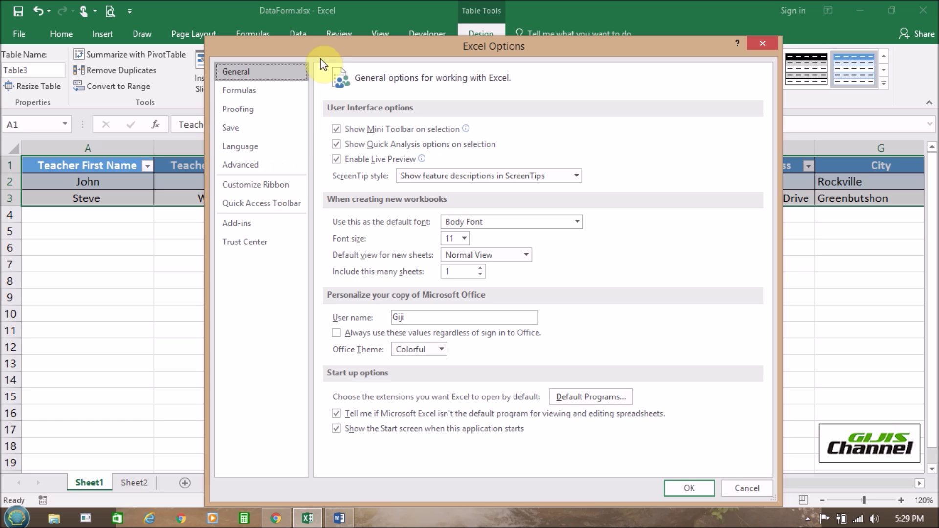
{"action": "left_click_drag", "start_coordinate": [346, 45], "coordinate": [310, 90]}
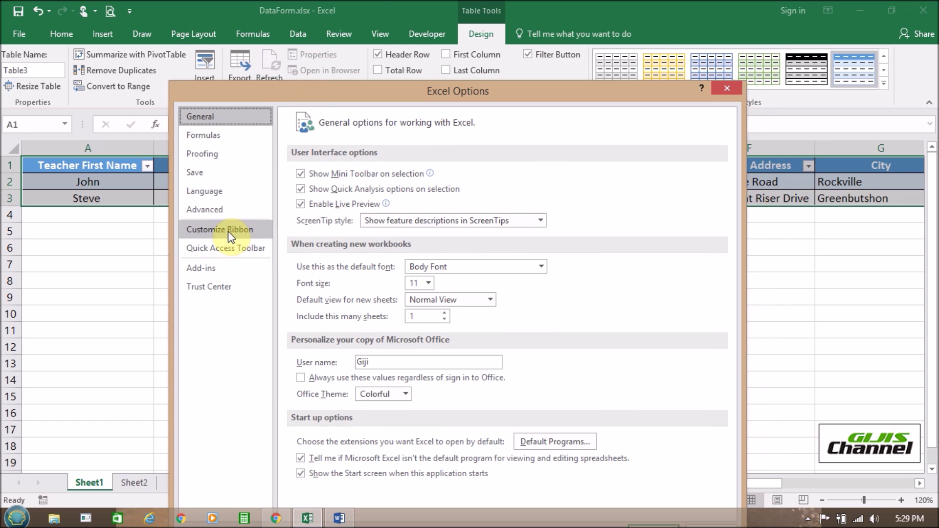
{"action": "left_click", "coordinate": [228, 230]}
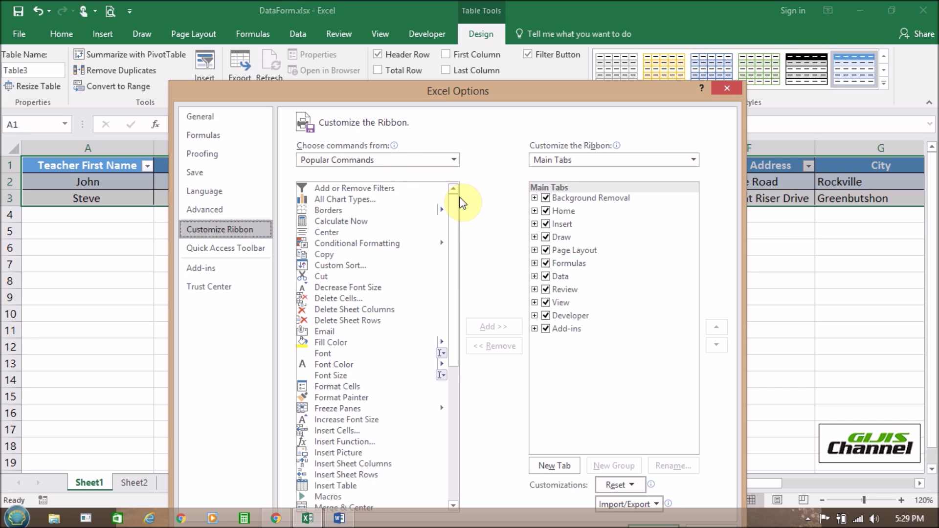
- List Commands Not in the Ribbon and add a new custom tab
{"action": "mouse_move", "coordinate": [455, 198]}
{"action": "left_mouse_down"}
{"action": "mouse_move", "coordinate": [453, 327]}
{"action": "mouse_move", "coordinate": [446, 210]}
{"action": "left_mouse_up"}
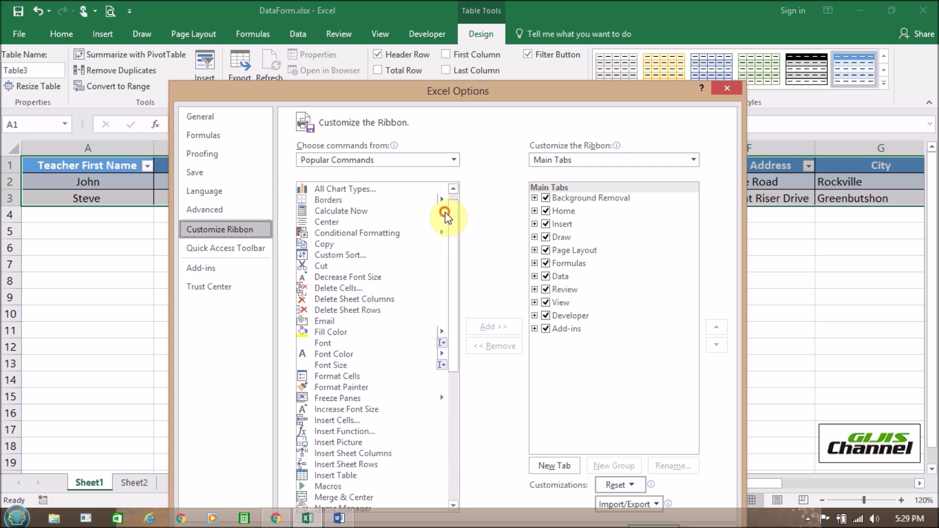
{"action": "left_click", "coordinate": [453, 161]}
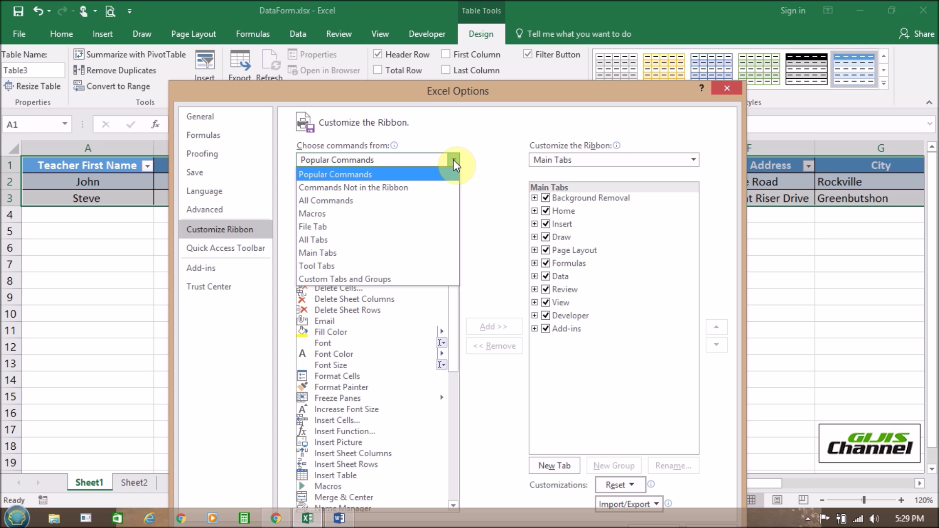
{"action": "left_click", "coordinate": [395, 188]}
{"action": "left_click_drag", "start_coordinate": [460, 91], "coordinate": [421, 82]}
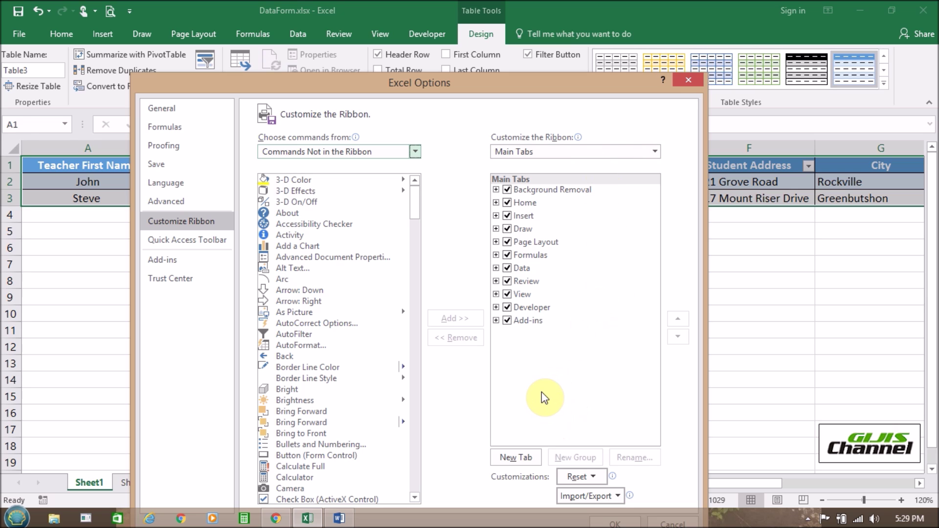
{"action": "left_click", "coordinate": [520, 460]}
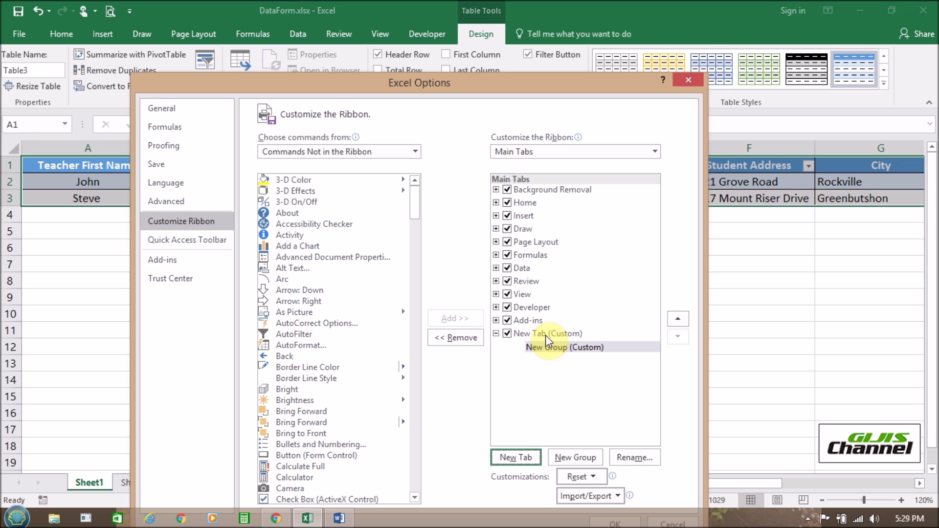
- Rename New Tab (Custom) to 'Data Entry'
{"action": "left_click", "coordinate": [544, 335]}
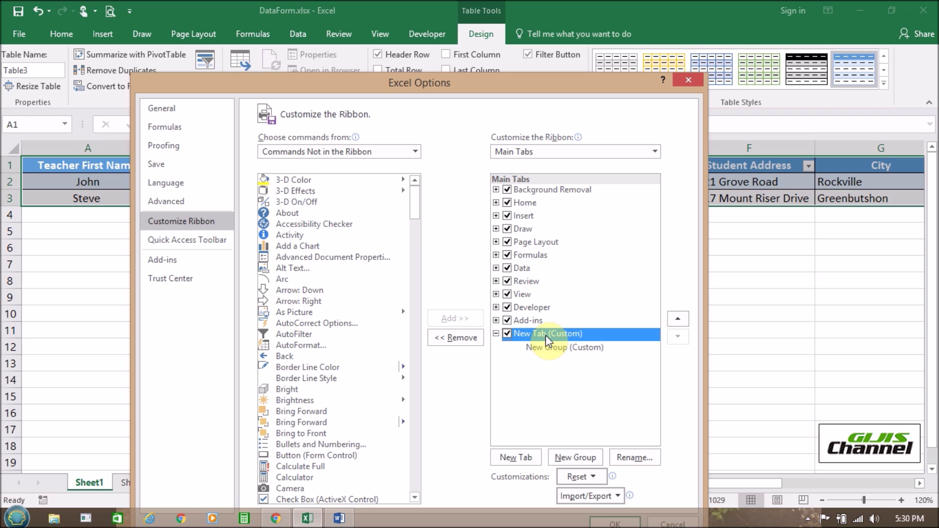
{"action": "left_click", "coordinate": [636, 458]}
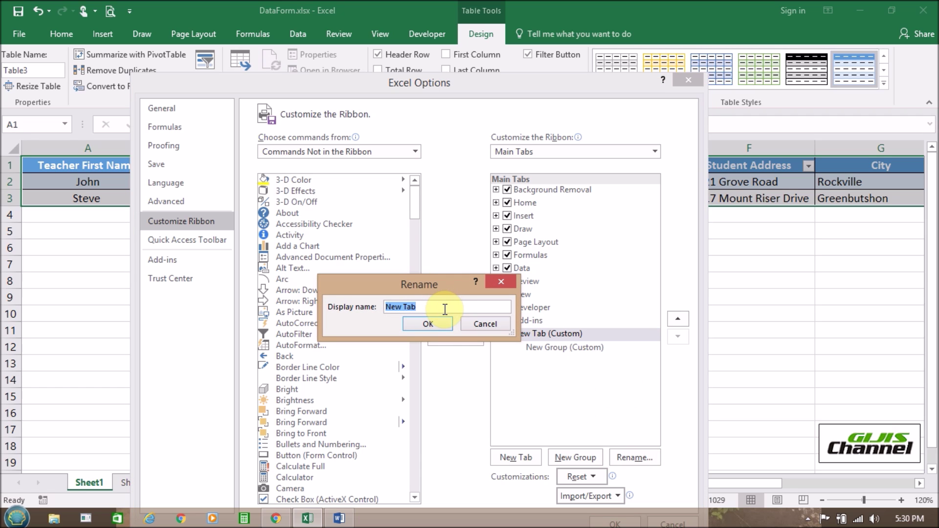
{"action": "type", "text": "D"}
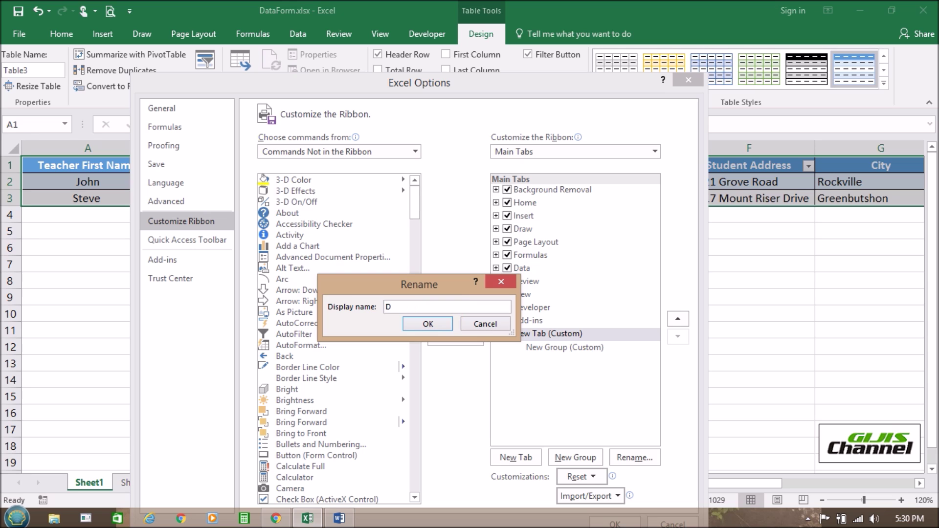
{"action": "type", "text": "ata Entry"}
{"action": "left_click", "coordinate": [436, 323]}
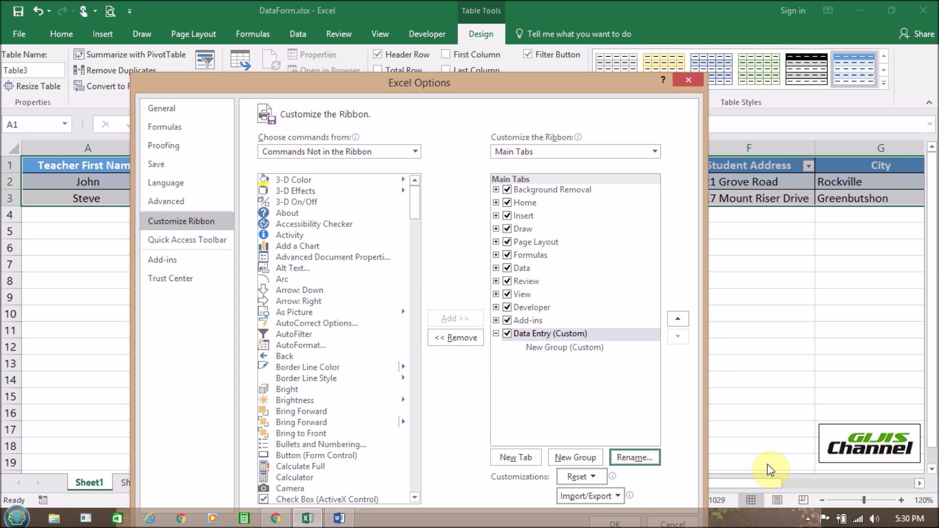
{"action": "left_click", "coordinate": [502, 86]}
{"action": "left_click_drag", "start_coordinate": [502, 84], "coordinate": [487, 107]}
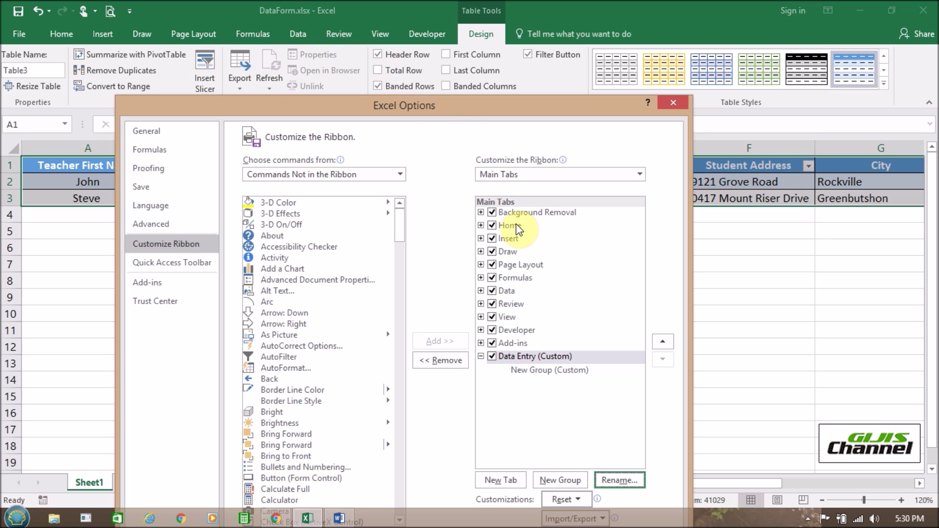
- Rename New Group (Custom) under the Data Entry tab to 'Data Entry Form'
{"action": "left_click", "coordinate": [538, 371]}
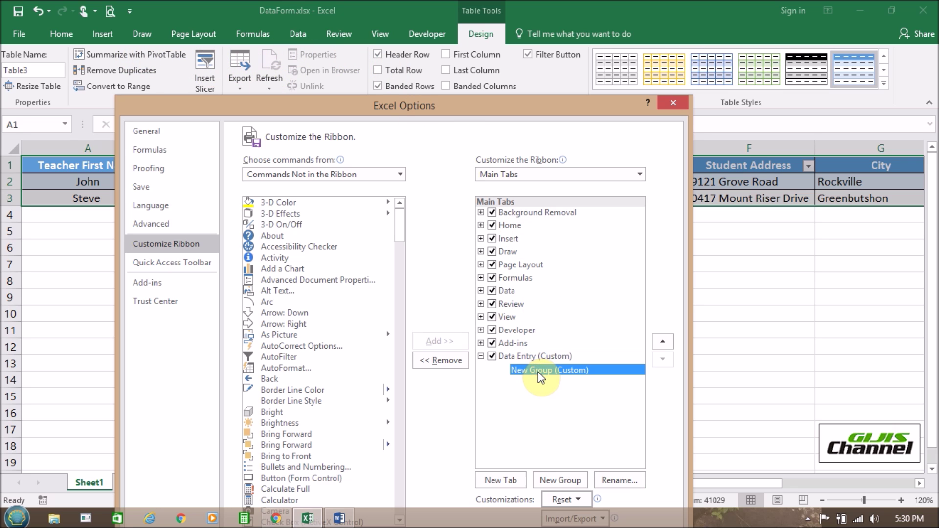
{"action": "right_click", "coordinate": [540, 375]}
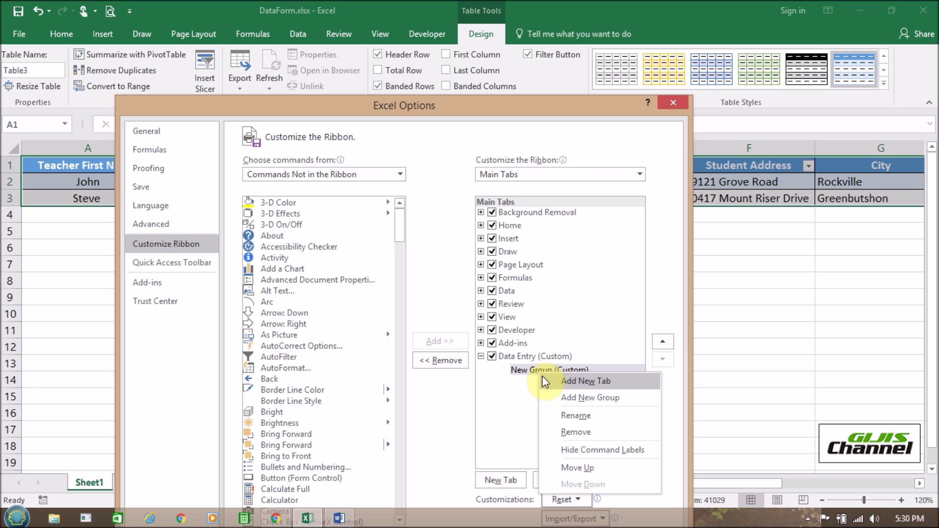
{"action": "left_click", "coordinate": [569, 412]}
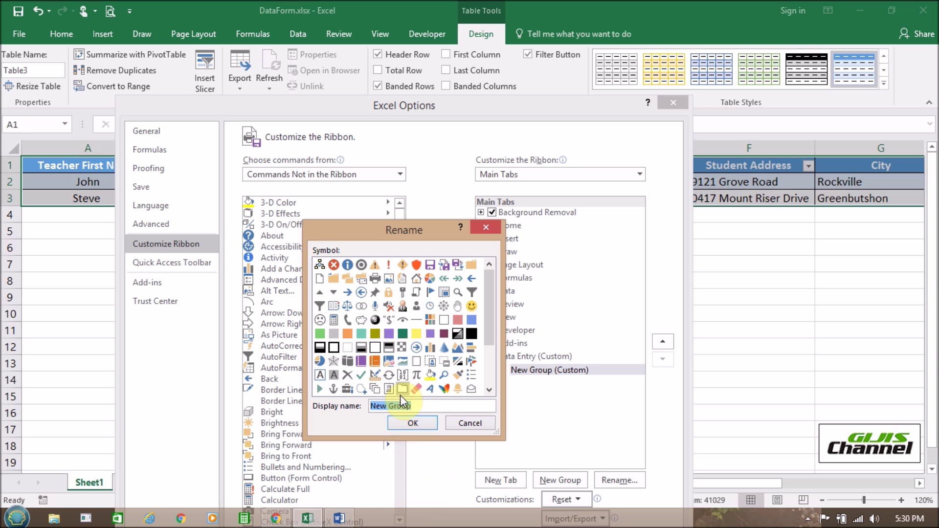
{"action": "left_click", "coordinate": [417, 408]}
{"action": "left_click_drag", "start_coordinate": [416, 408], "coordinate": [369, 409]}
{"action": "type", "text": "Data Entry Form"}
{"action": "left_click", "coordinate": [423, 424]}
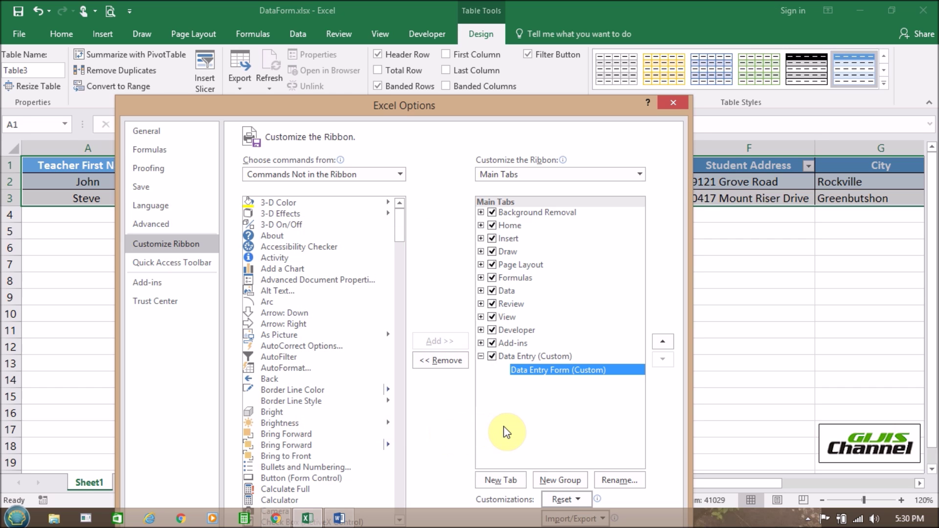
{"action": "left_click_drag", "start_coordinate": [424, 103], "coordinate": [409, 41]}
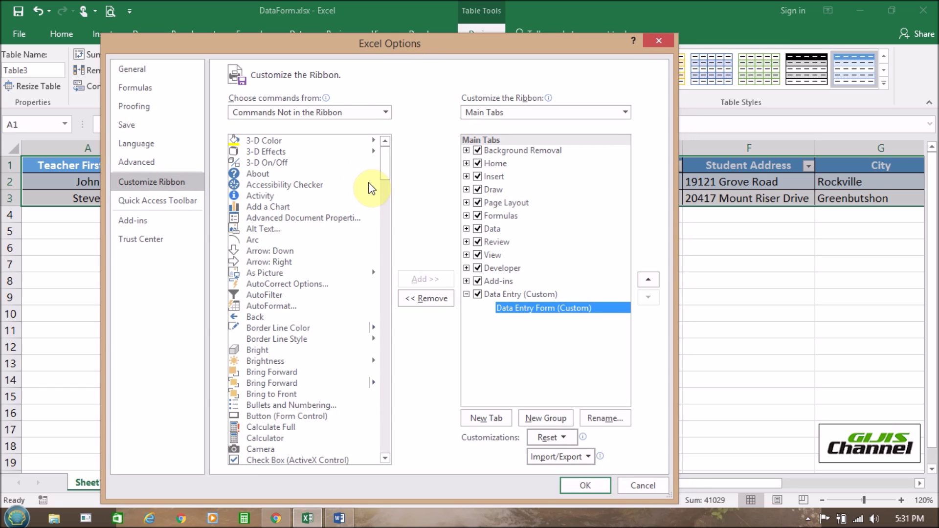
- Add Form... to the Data Entry Form group and apply the changes with OK
{"action": "scroll", "coordinate": [382, 168], "scroll_direction": "down", "scroll_amount": 15}
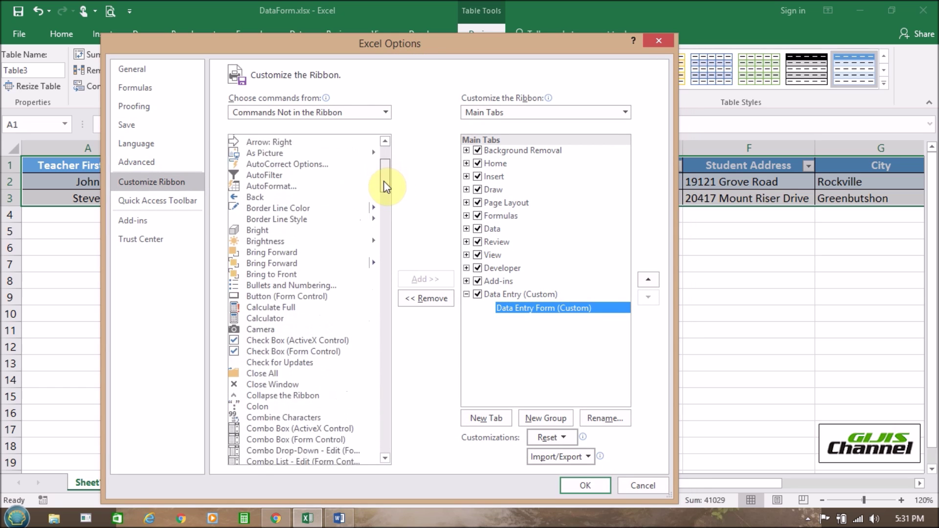
{"action": "left_click_drag", "start_coordinate": [386, 210], "coordinate": [384, 256]}
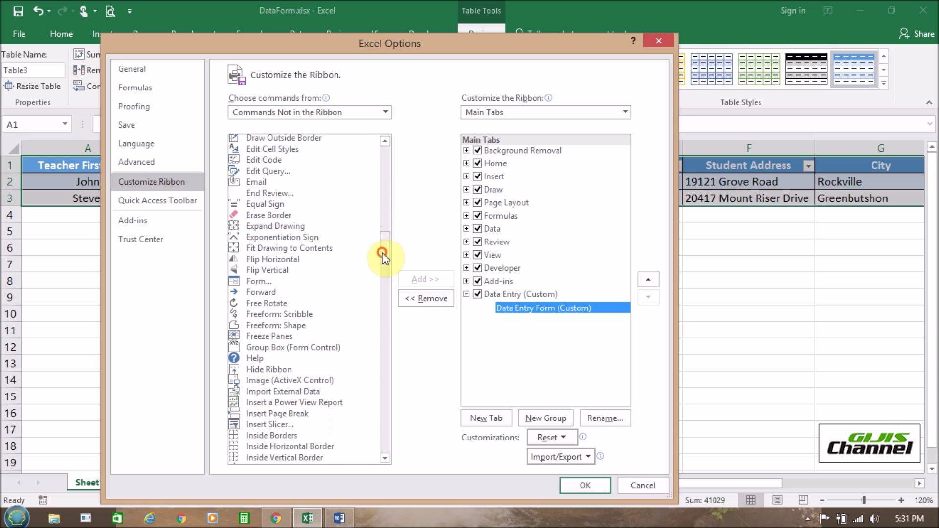
{"action": "left_click", "coordinate": [256, 282]}
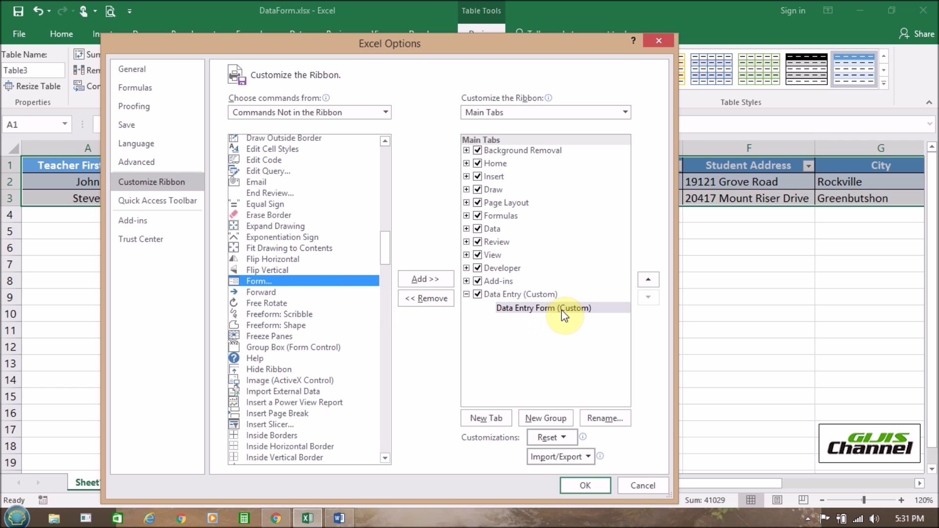
{"action": "left_click", "coordinate": [435, 280]}
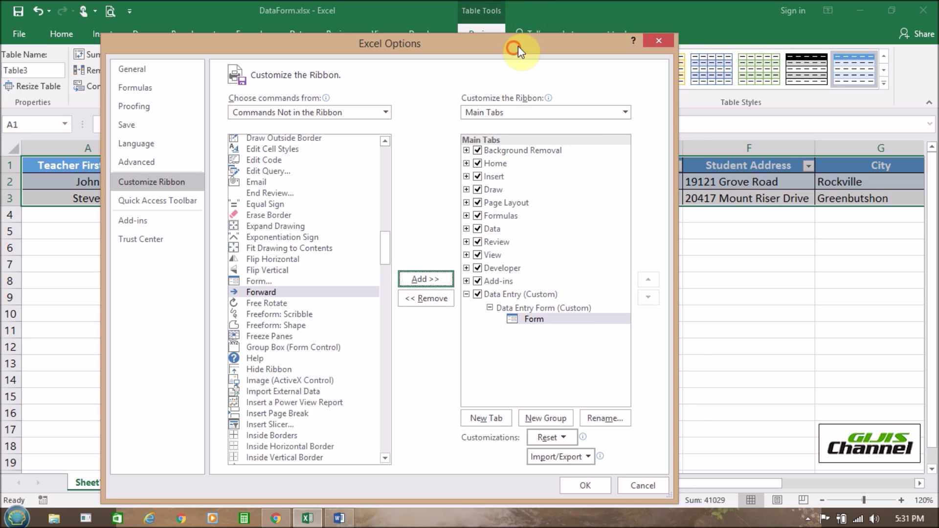
{"action": "left_click_drag", "start_coordinate": [517, 46], "coordinate": [539, 17]}
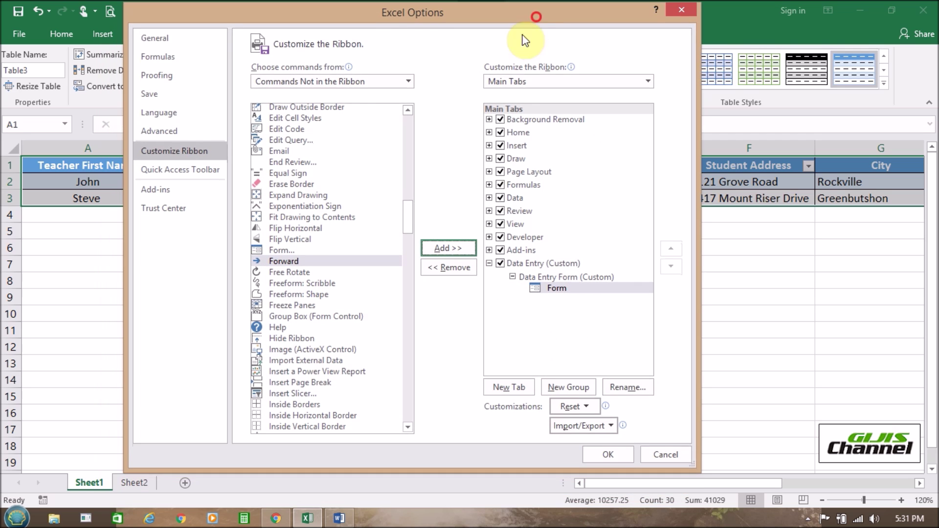
{"action": "left_click", "coordinate": [605, 453]}
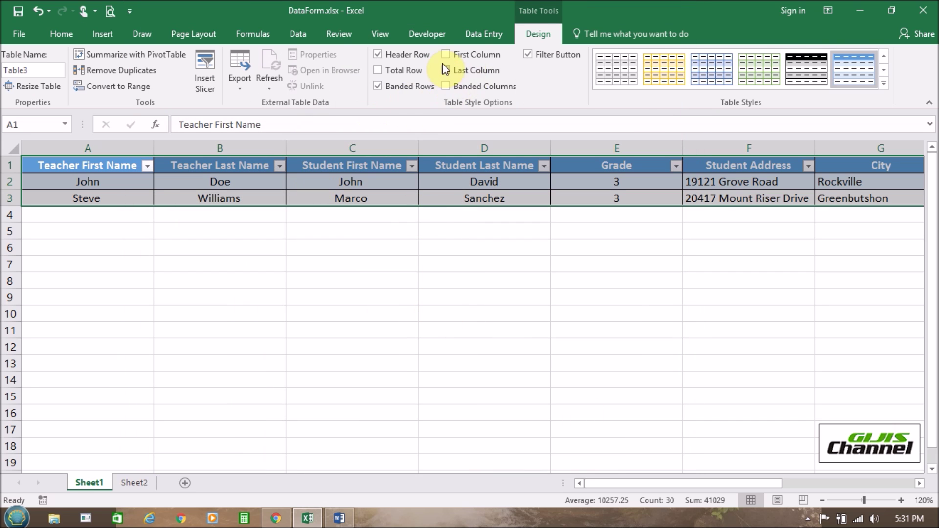
- Open the Data Entry tab and launch Form with cell A2 selected
{"action": "left_click", "coordinate": [486, 34]}
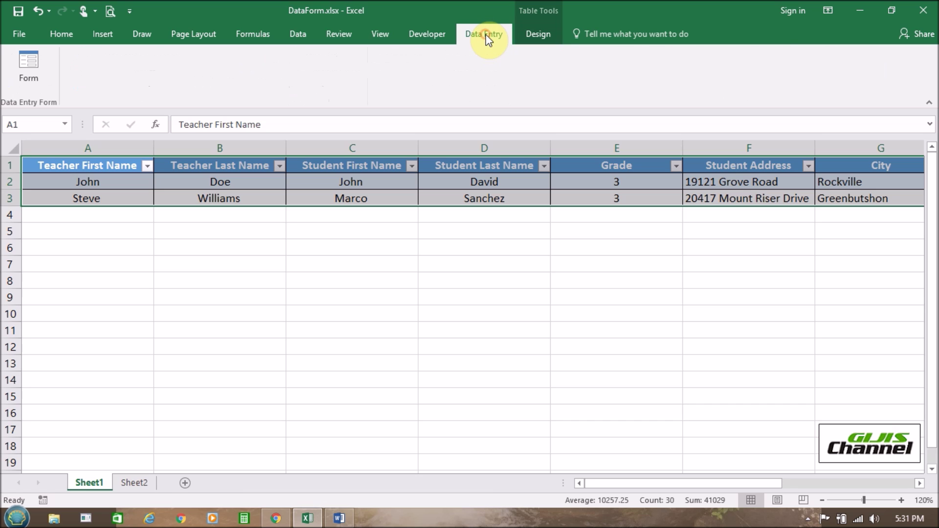
{"action": "left_click", "coordinate": [25, 77]}
{"action": "left_click", "coordinate": [130, 276]}
{"action": "left_click", "coordinate": [113, 184]}
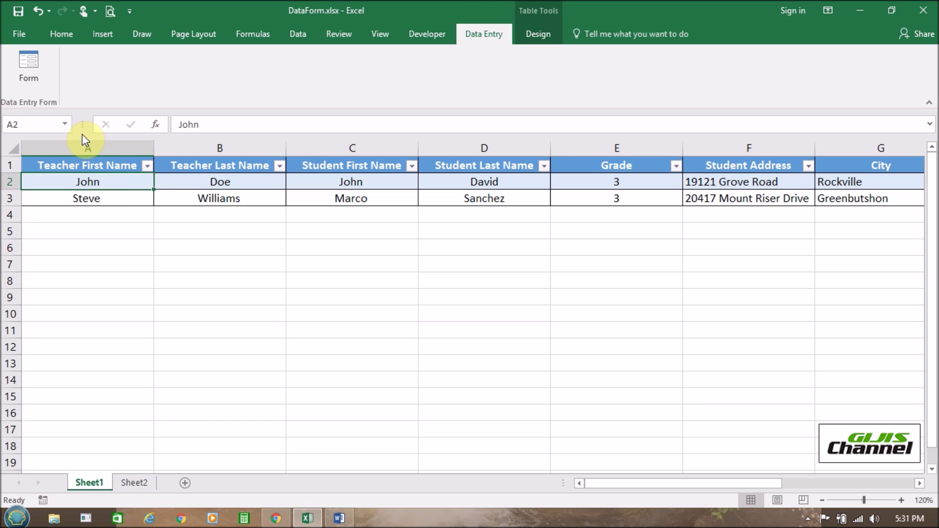
{"action": "left_click", "coordinate": [31, 74]}
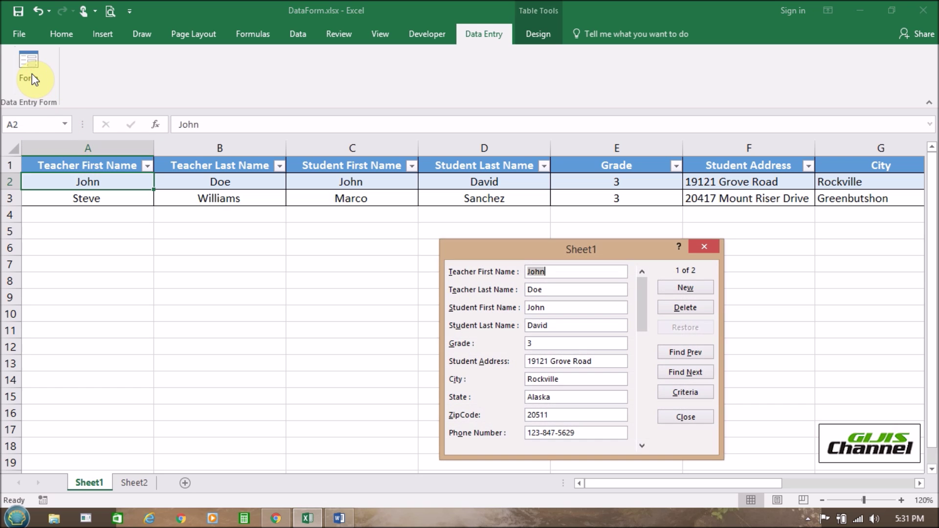
- Move through to the second record, then start a blank new record
{"action": "left_click_drag", "start_coordinate": [533, 248], "coordinate": [523, 214]}
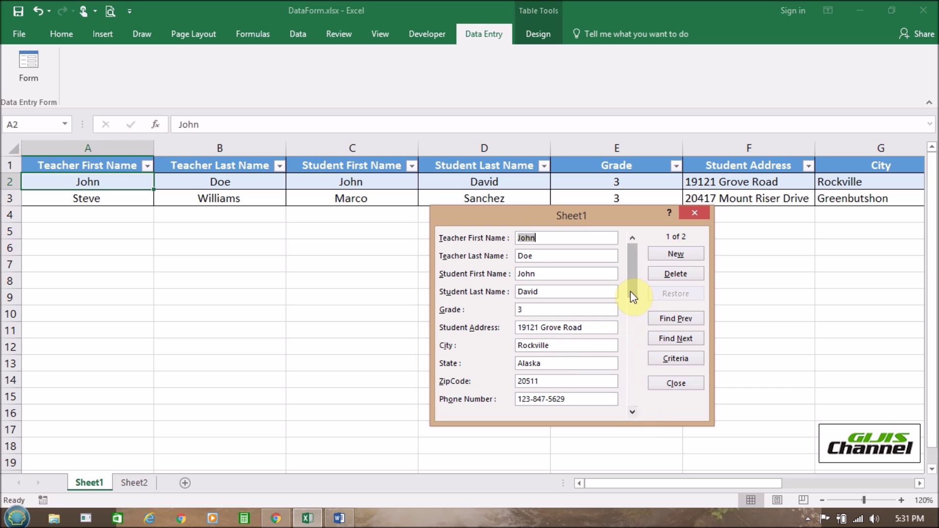
{"action": "left_click_drag", "start_coordinate": [630, 280], "coordinate": [632, 293]}
{"action": "left_click", "coordinate": [632, 412]}
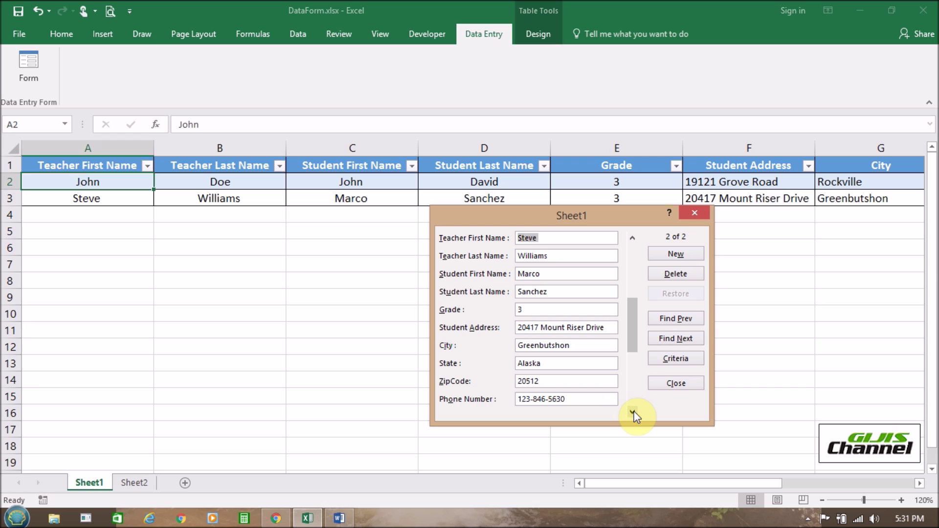
{"action": "left_click_drag", "start_coordinate": [635, 315], "coordinate": [599, 209]}
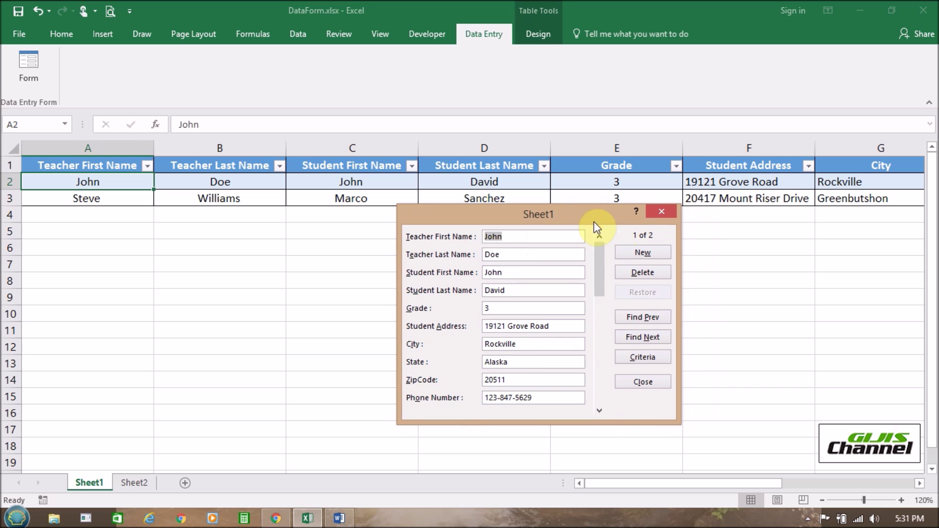
{"action": "left_click", "coordinate": [640, 254]}
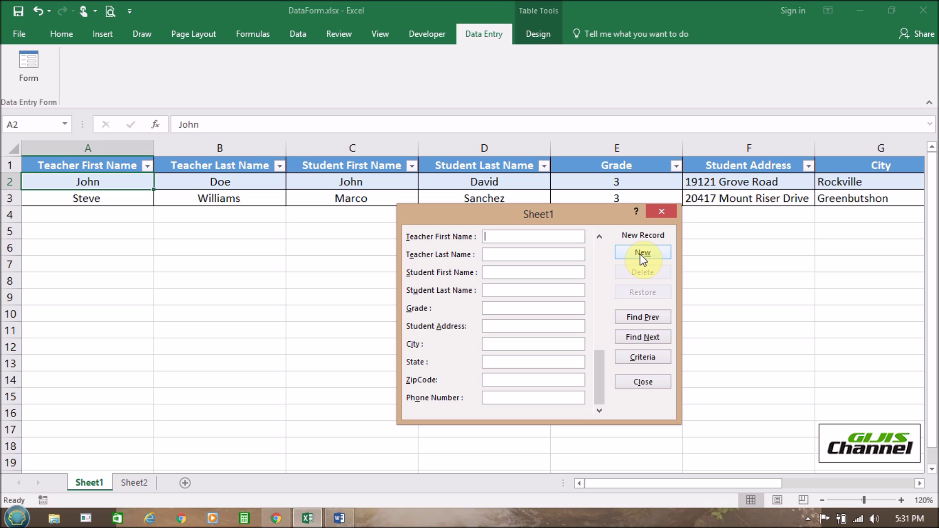
- Enter the teacher's first and last name and the student's first and last name
{"action": "left_click", "coordinate": [531, 238]}
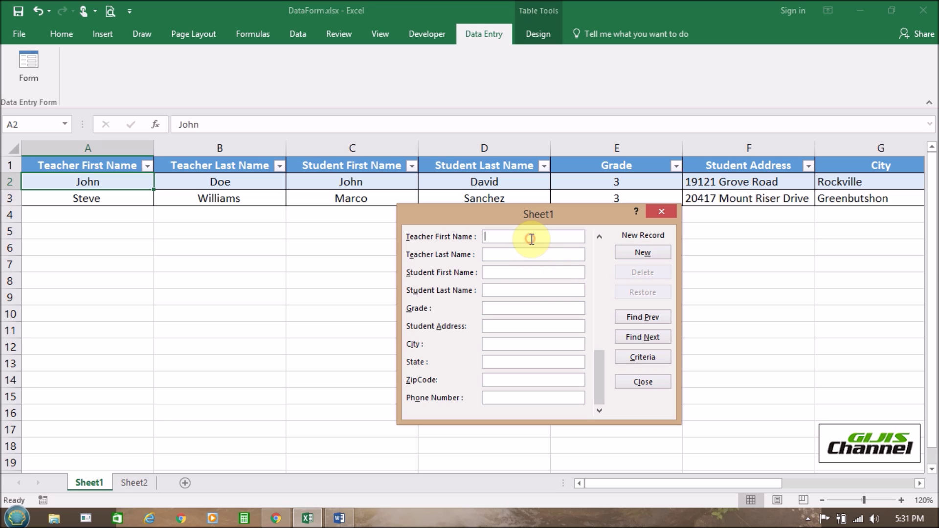
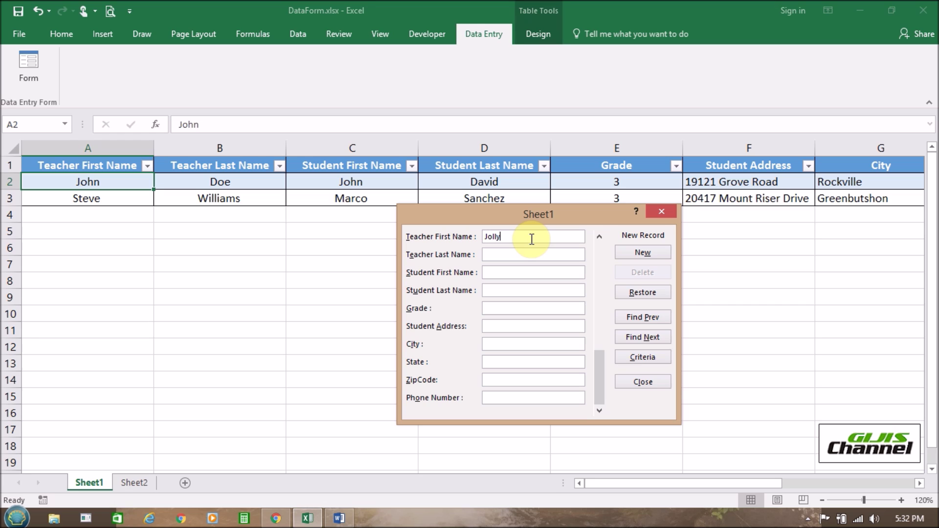
{"action": "left_click", "coordinate": [527, 256]}
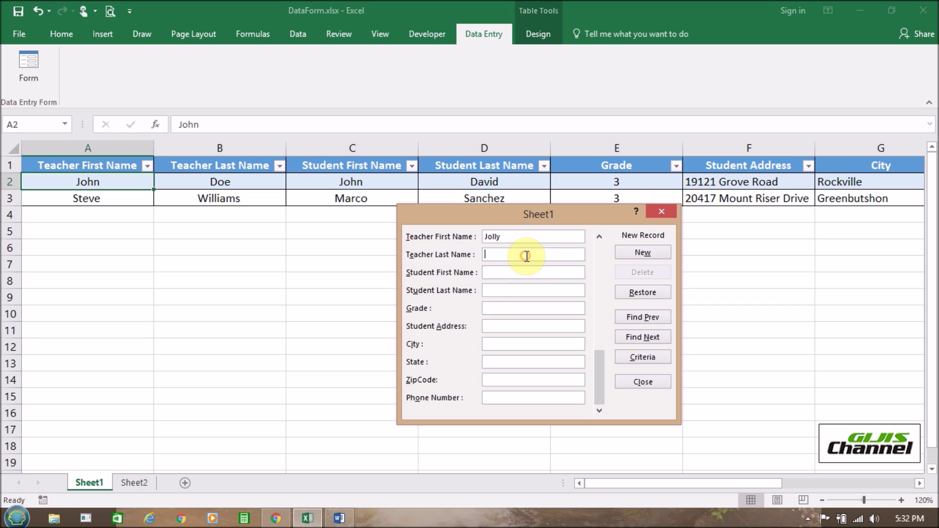
{"action": "left_click", "coordinate": [527, 272]}
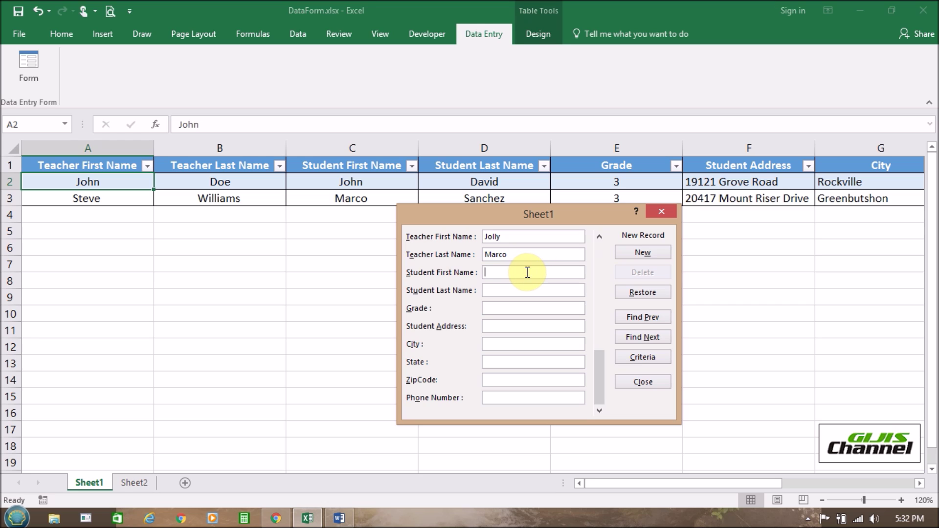
{"action": "left_click", "coordinate": [514, 288]}
- Enter grade 2, then the street address, city, state, ZipCode and phone number
{"action": "left_click", "coordinate": [511, 305]}
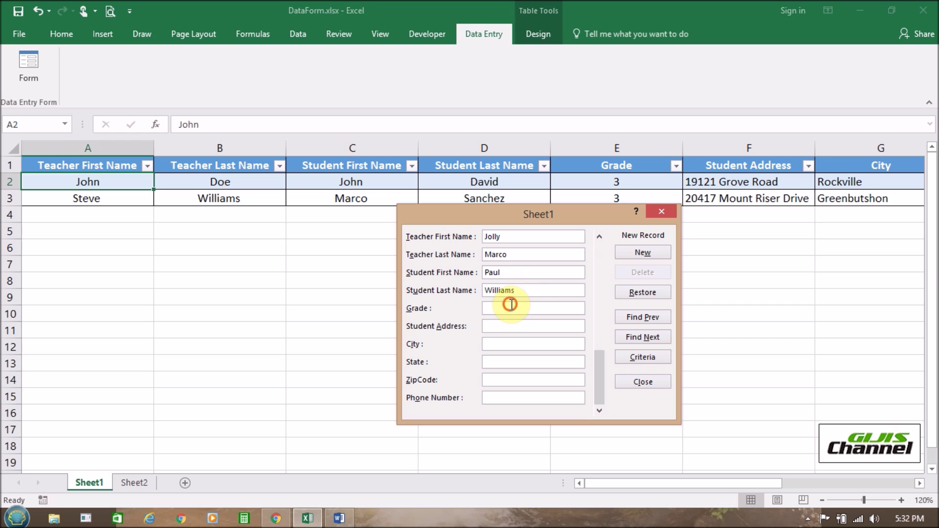
{"action": "type", "text": "2"}
{"action": "left_click", "coordinate": [501, 322]}
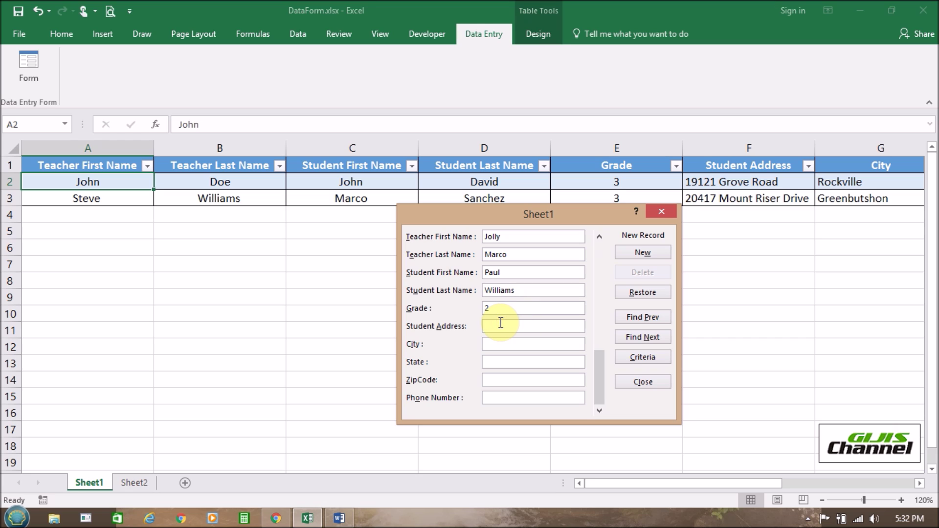
{"action": "left_click", "coordinate": [501, 345]}
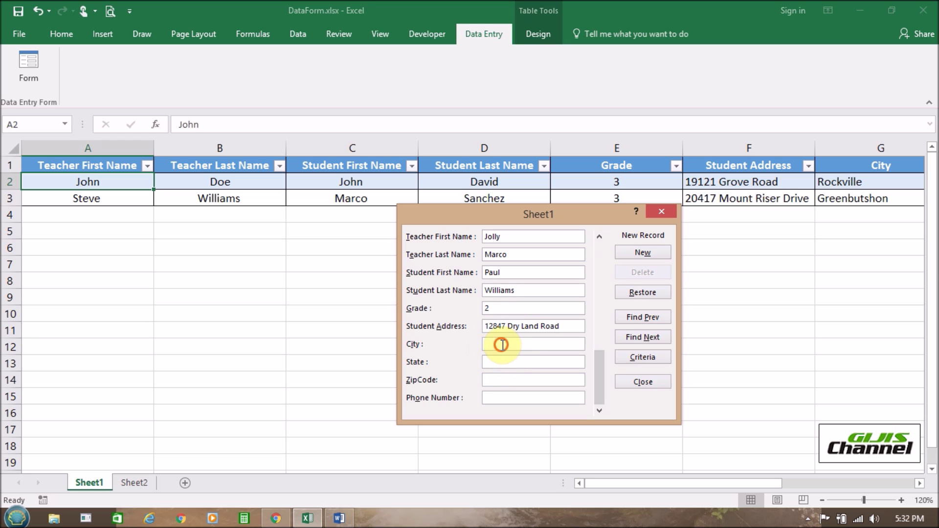
{"action": "type", "text": "Baltimore"}
{"action": "left_click", "coordinate": [528, 362]}
{"action": "type", "text": "M"}
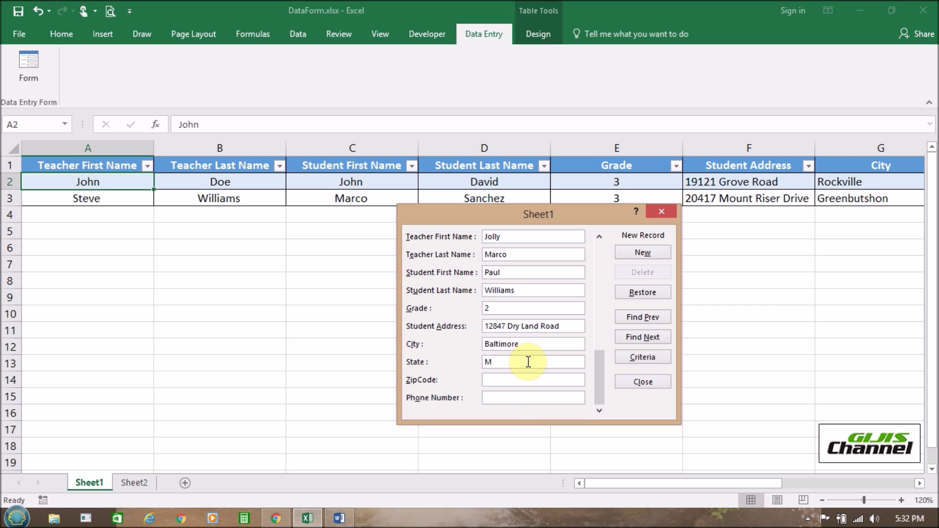
{"action": "type", "text": "arylad"}
{"action": "key", "text": "BackSpace"}
{"action": "type", "text": "nd"}
{"action": "left_click", "coordinate": [518, 380]}
{"action": "type", "text": "20511"}
{"action": "left_click", "coordinate": [504, 397]}
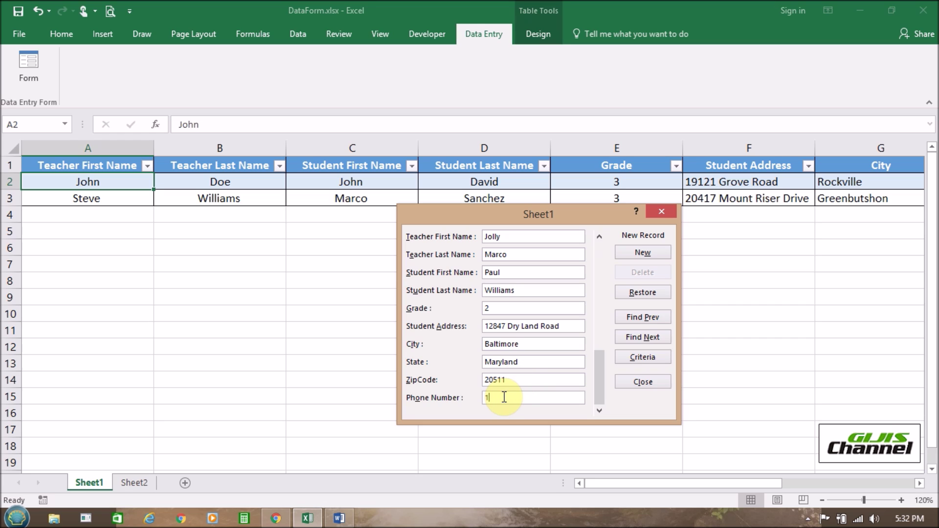
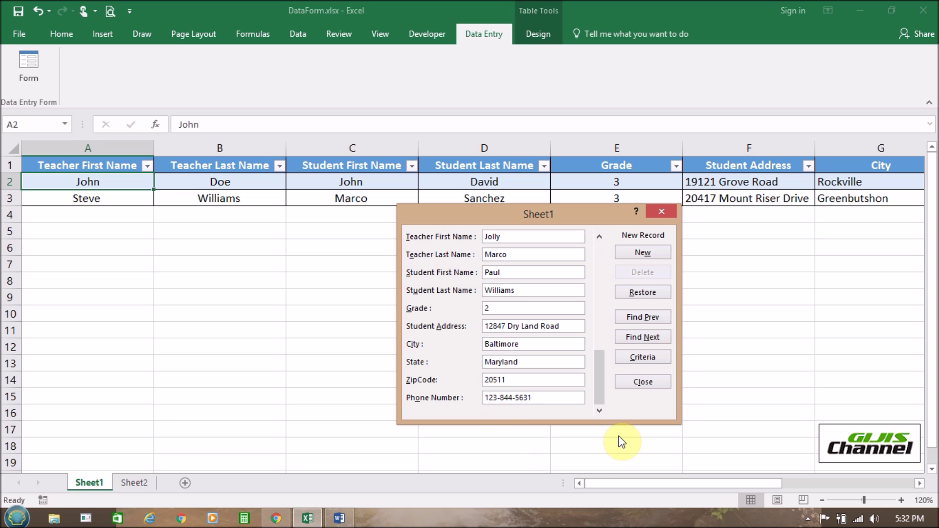
- Commit the new record so it lands in row 4 as record 3 of 3
{"action": "left_click", "coordinate": [600, 335]}
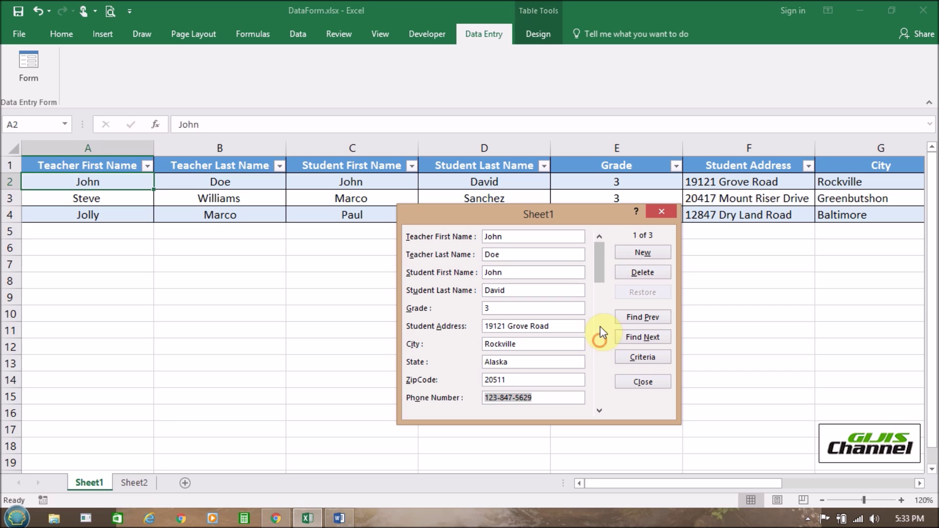
{"action": "left_click_drag", "start_coordinate": [531, 214], "coordinate": [503, 244]}
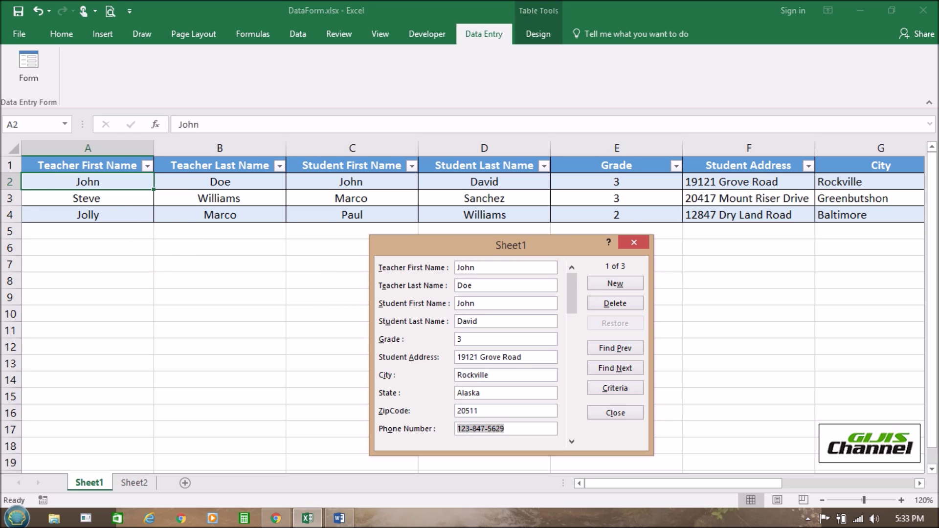
{"action": "left_click_drag", "start_coordinate": [488, 243], "coordinate": [436, 239]}
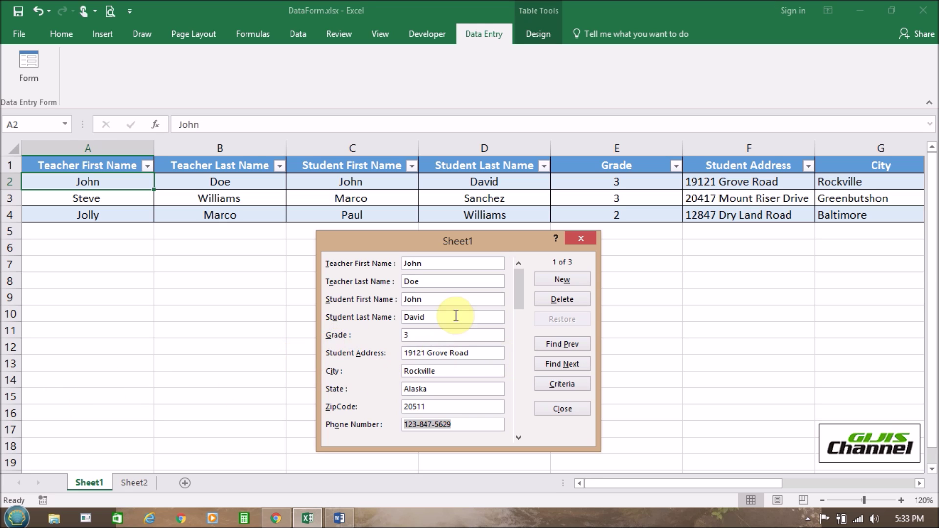
- Find record 3 by Teacher First Name criteria and select its Student Last Name field
{"action": "left_click", "coordinate": [568, 384]}
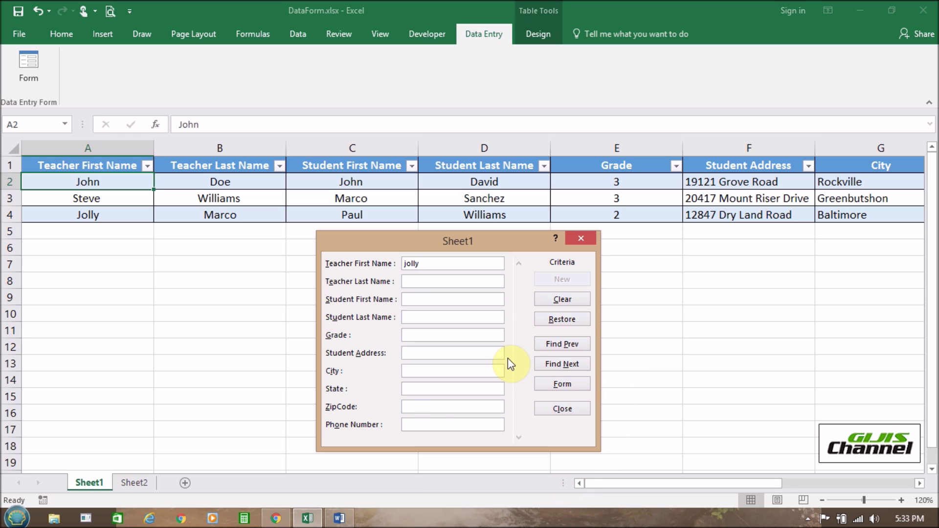
{"action": "key", "text": "Return"}
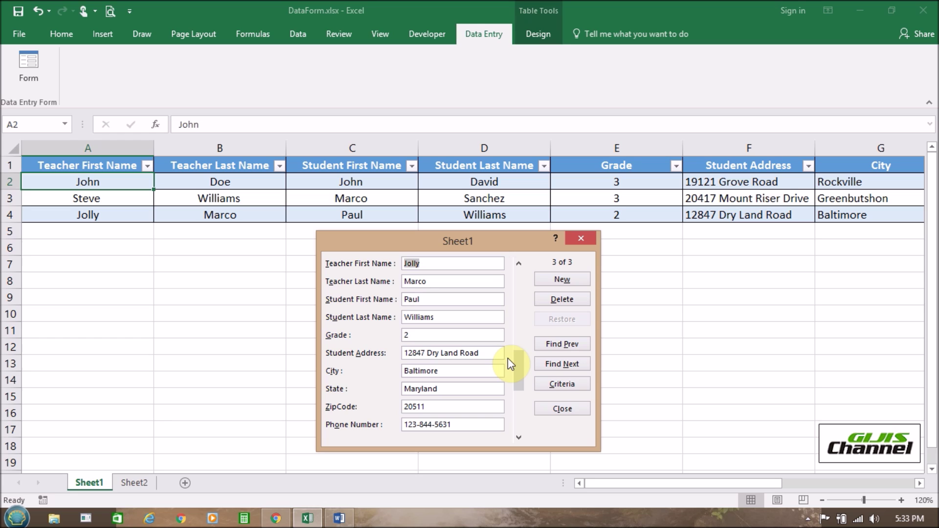
{"action": "left_click", "coordinate": [464, 317]}
- Delete the last letter of the Student Last Name and save the record
{"action": "key", "text": "BackSpace"}
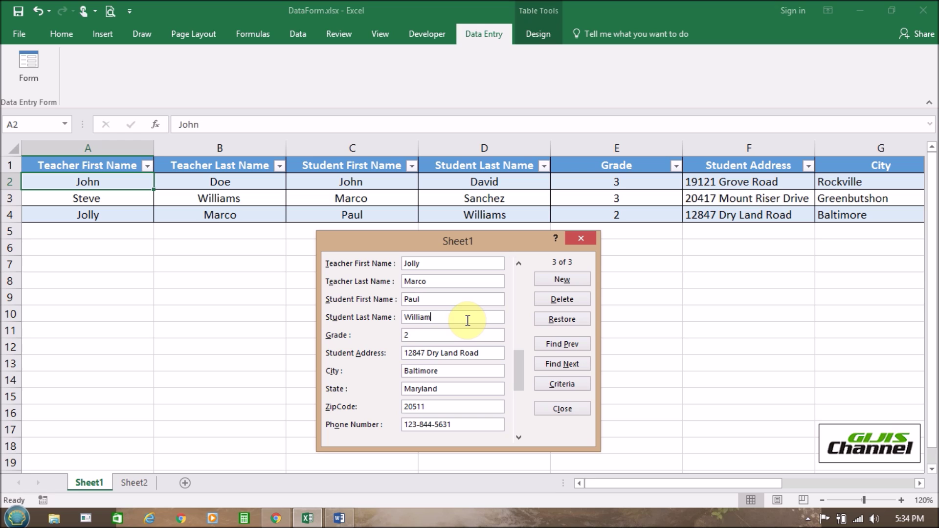
{"action": "key", "text": "Return"}
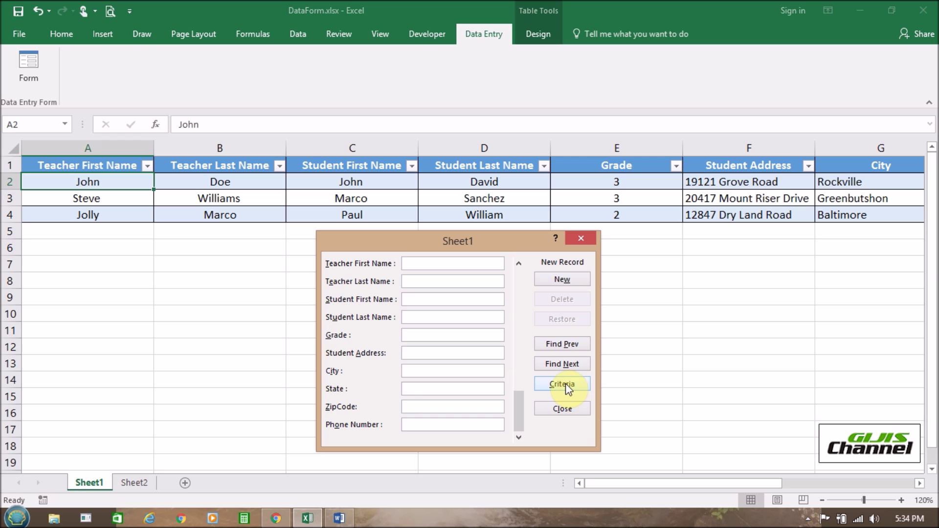
- Close the data form, leaving the three-record student table on Sheet1 in view
{"action": "left_click", "coordinate": [562, 411]}
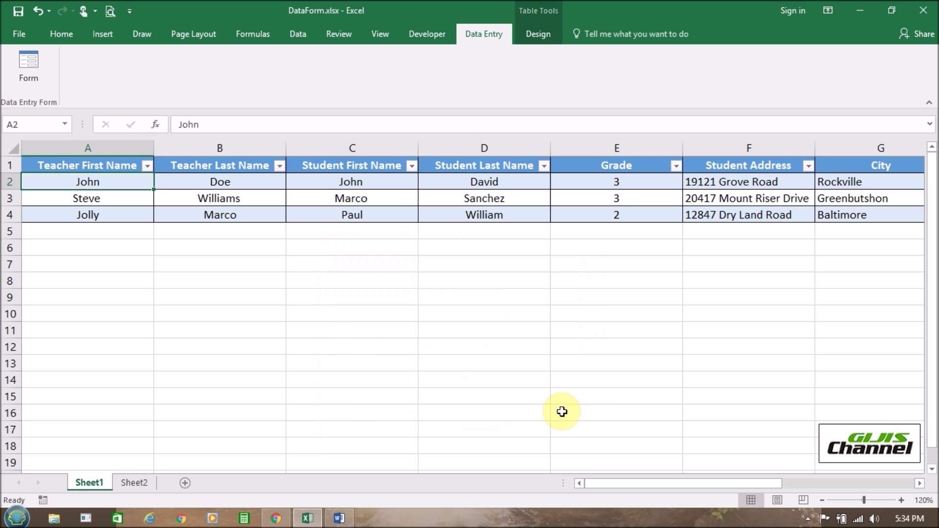